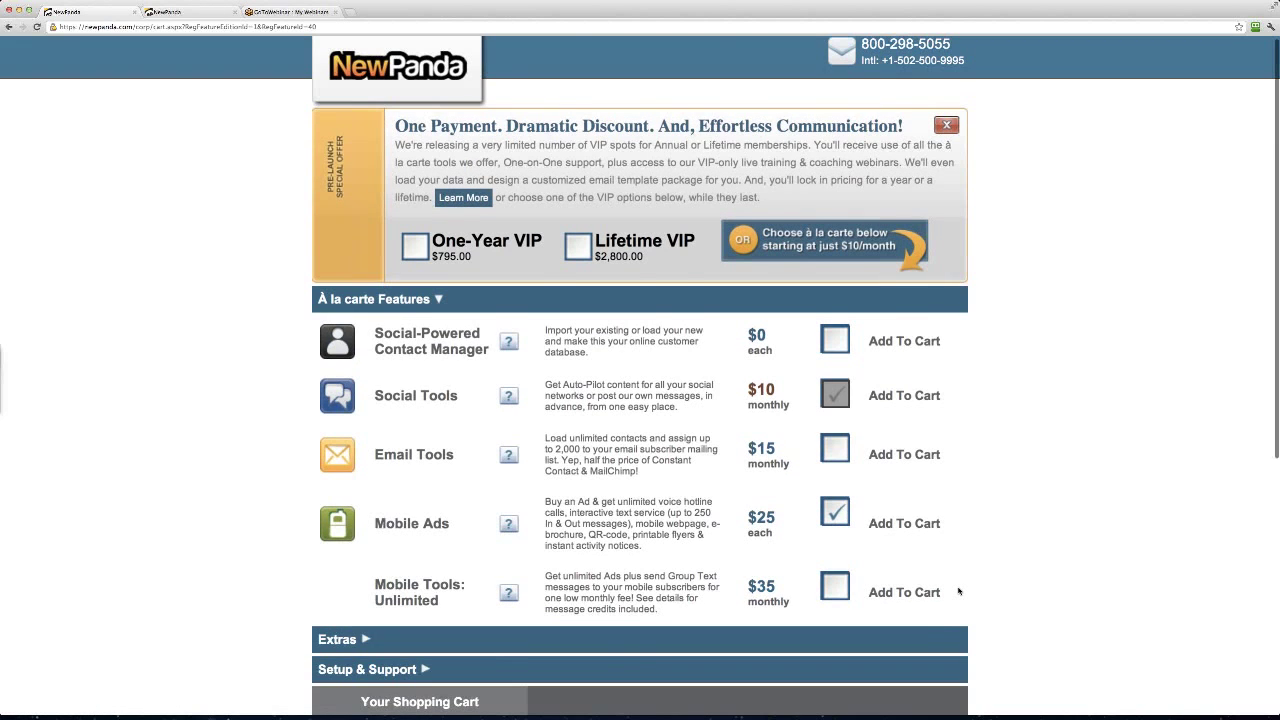
- From the NewPanda home page, open Real Estate Professional's Mobile Tools: Unlimited page and read to Group Text Message Alerts
{"action": "scroll", "coordinate": [958, 591], "scroll_direction": "down", "scroll_amount": 5}
{"action": "scroll", "coordinate": [958, 591], "scroll_direction": "down", "scroll_amount": 1}
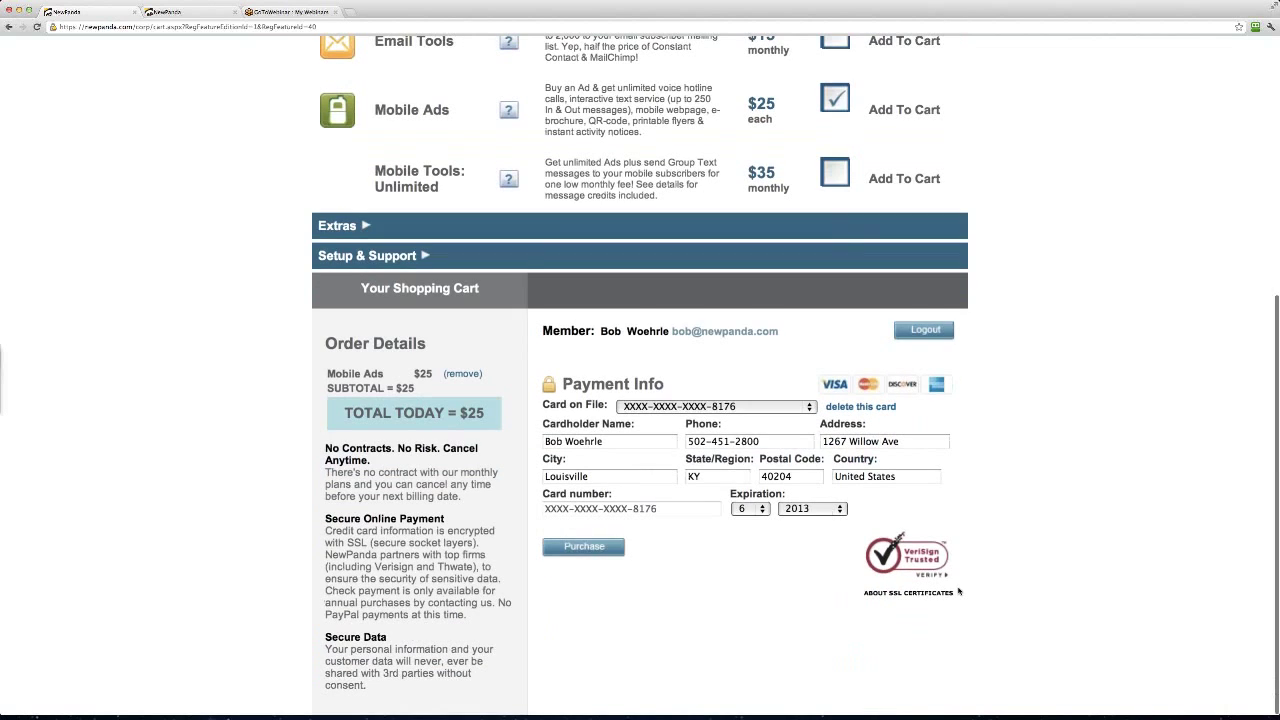
{"action": "scroll", "coordinate": [1051, 365], "scroll_direction": "up", "scroll_amount": 6}
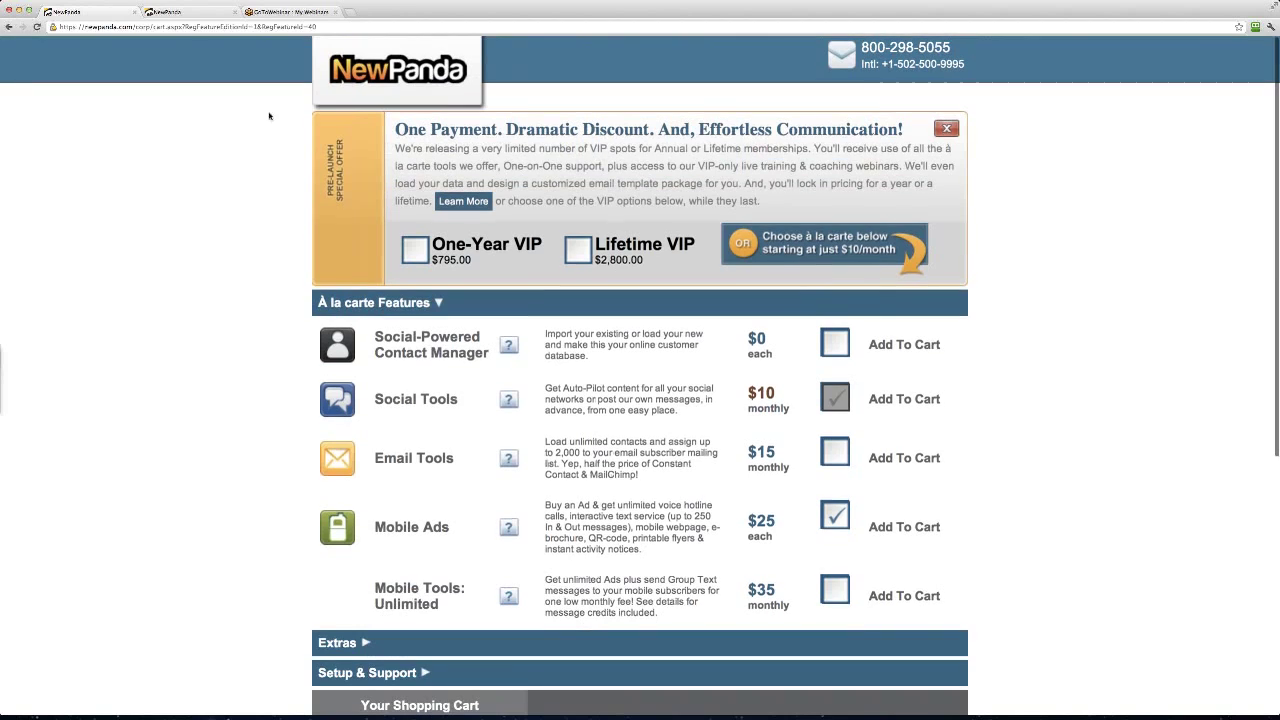
{"action": "left_click", "coordinate": [355, 72]}
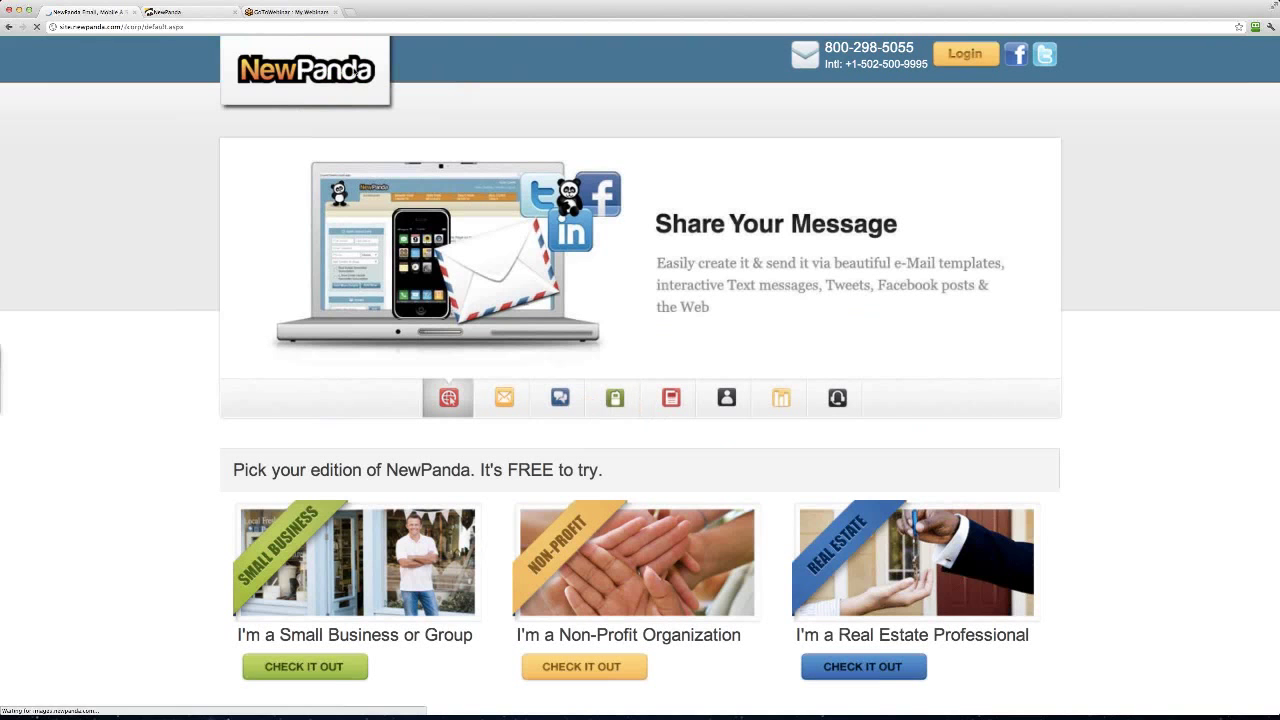
{"action": "left_click", "coordinate": [857, 572]}
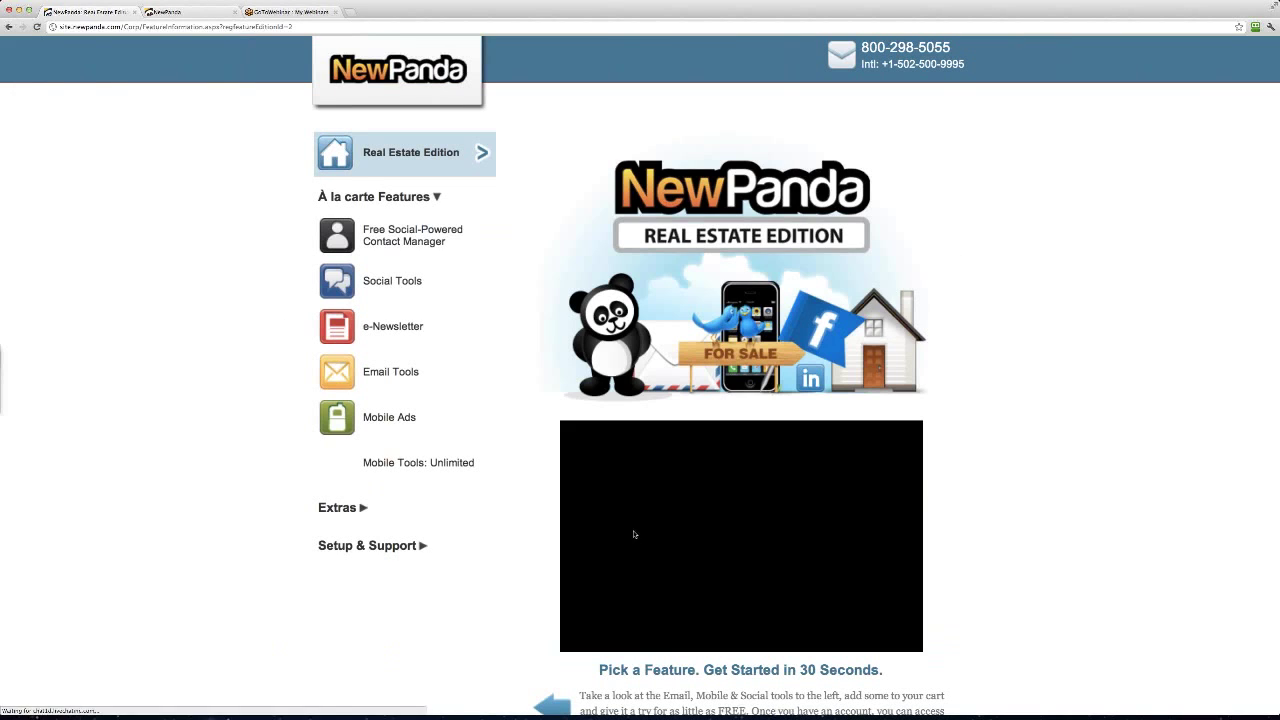
{"action": "left_click", "coordinate": [401, 465]}
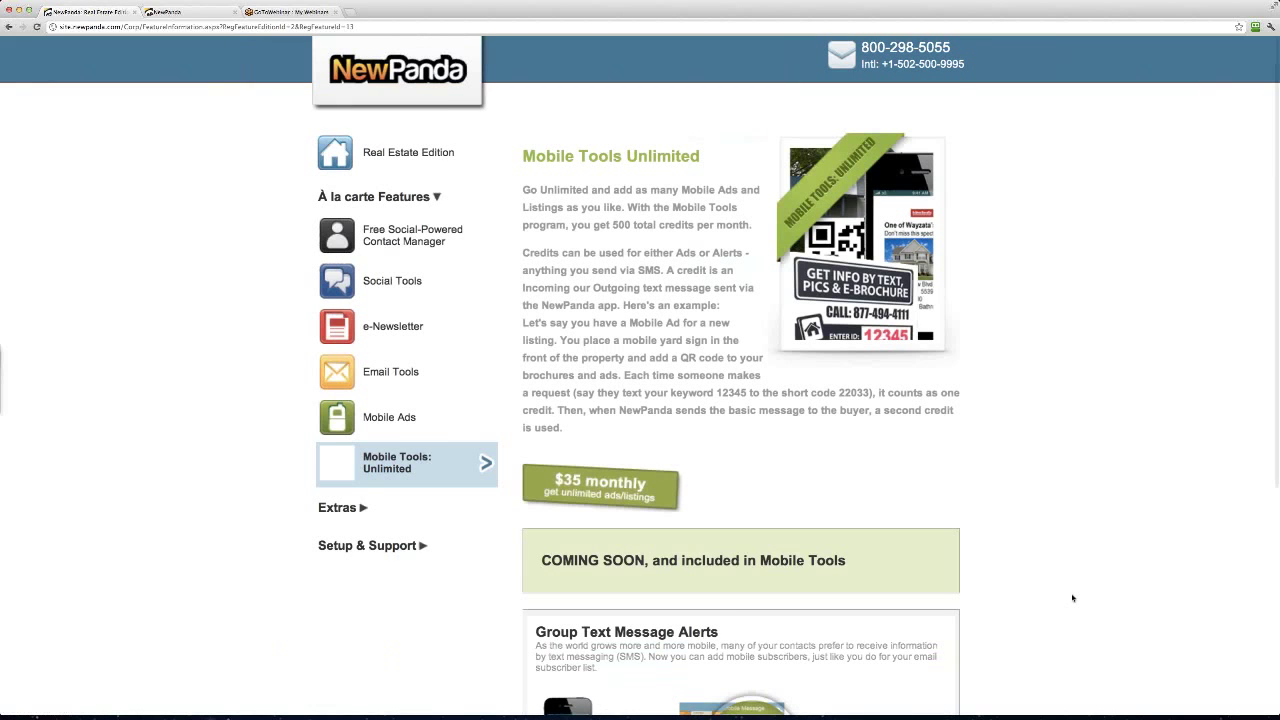
{"action": "scroll", "coordinate": [1072, 598], "scroll_direction": "down", "scroll_amount": 1}
{"action": "scroll", "coordinate": [1072, 598], "scroll_direction": "down", "scroll_amount": 6}
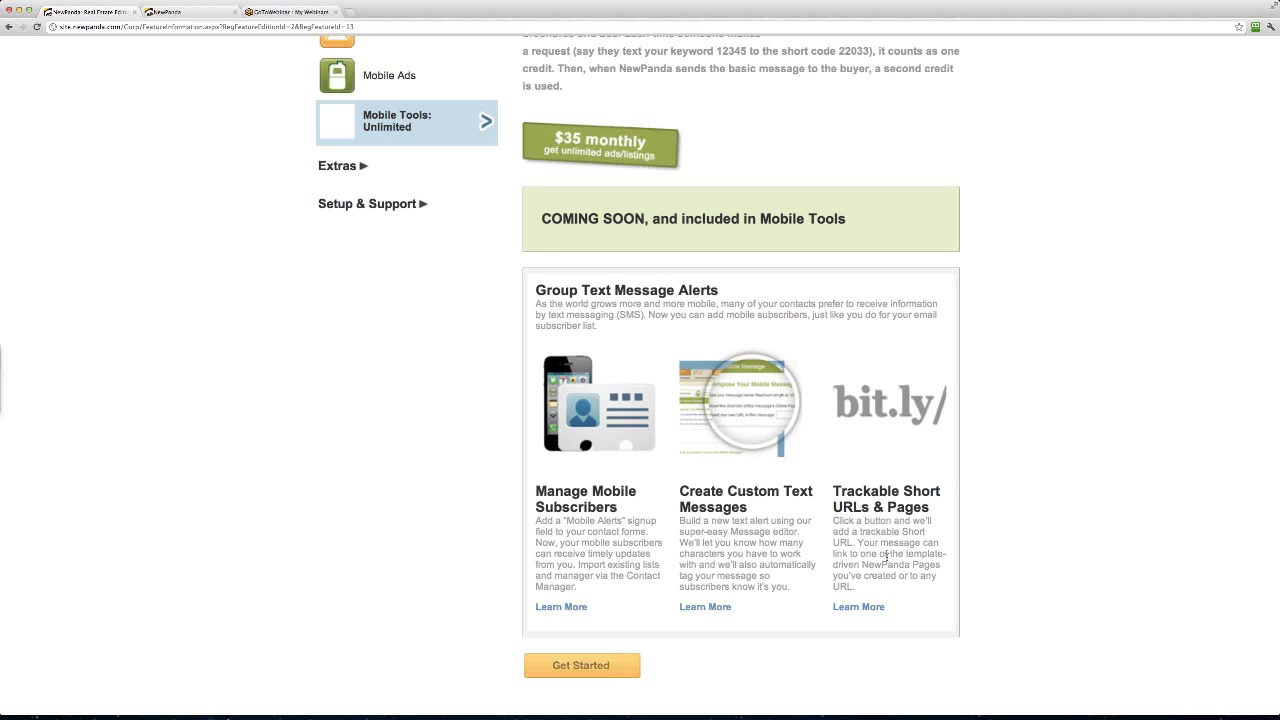
- In the logged-in account, create a new message named 'Mobile Test' and get started
{"action": "left_click", "coordinate": [221, 14]}
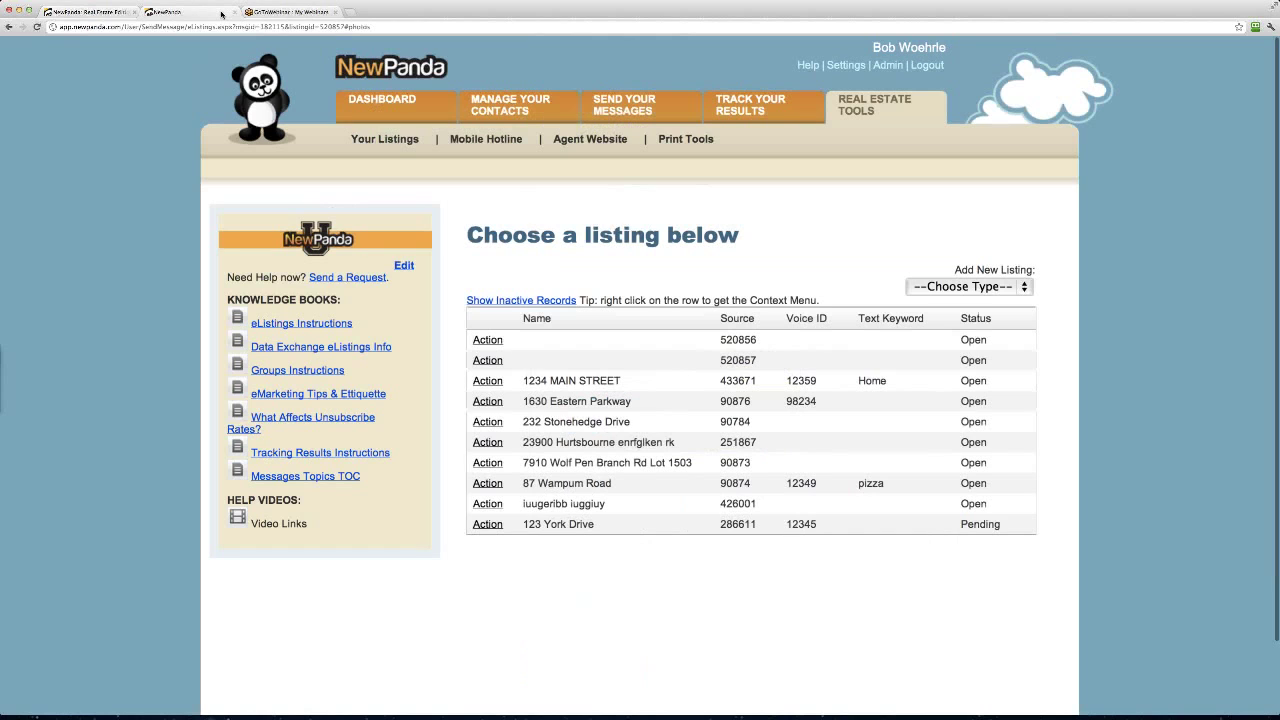
{"action": "left_click", "coordinate": [626, 115]}
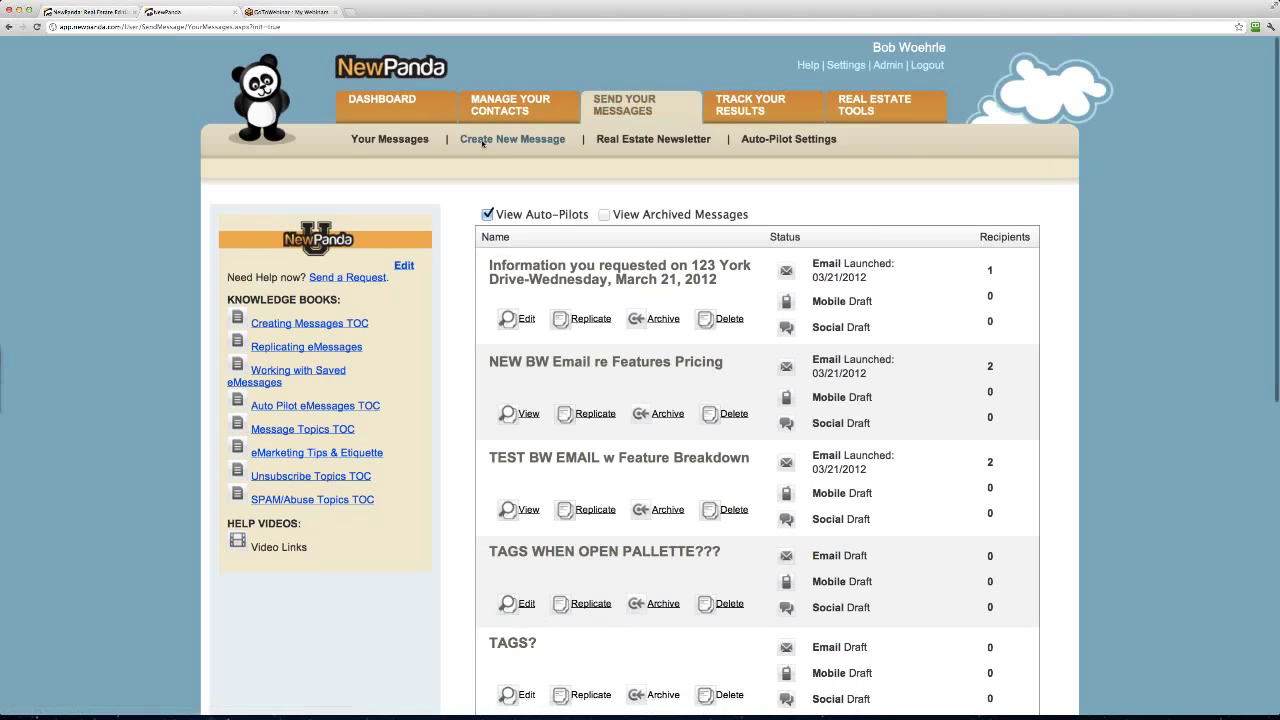
{"action": "left_click", "coordinate": [482, 142]}
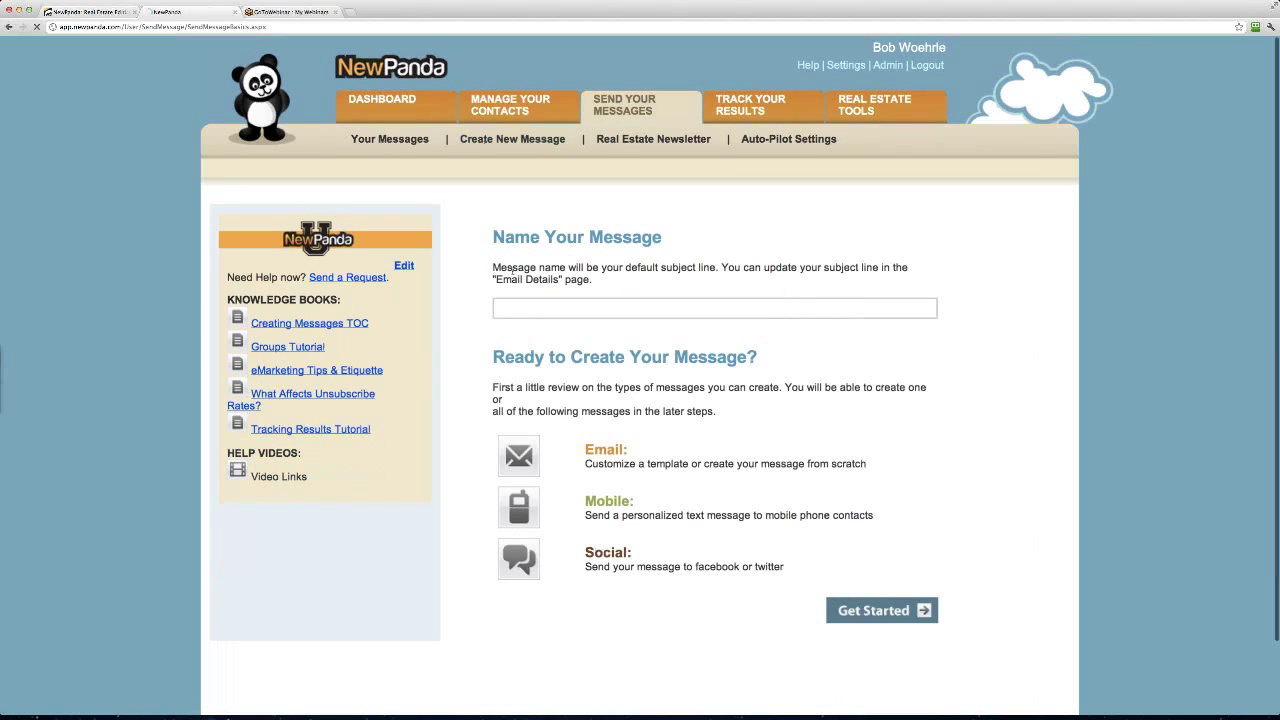
{"action": "left_click", "coordinate": [508, 304]}
{"action": "type", "text": "Mobile Test"}
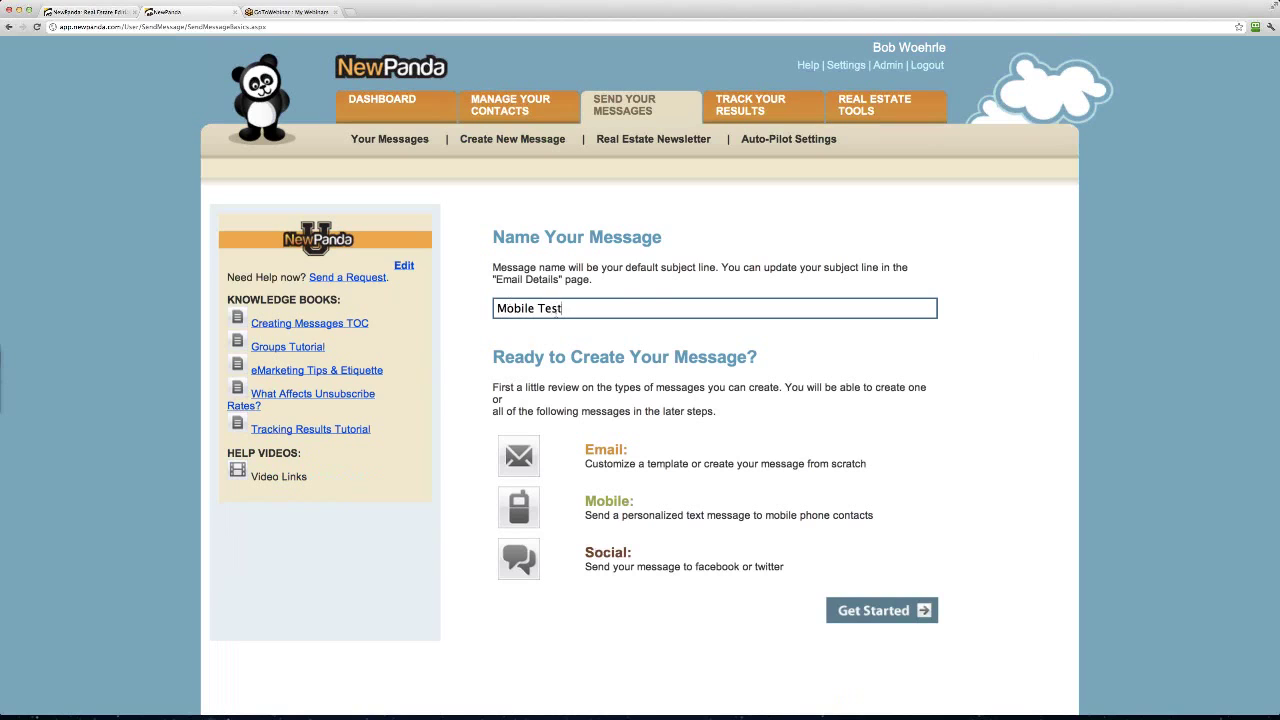
{"action": "left_click", "coordinate": [848, 609]}
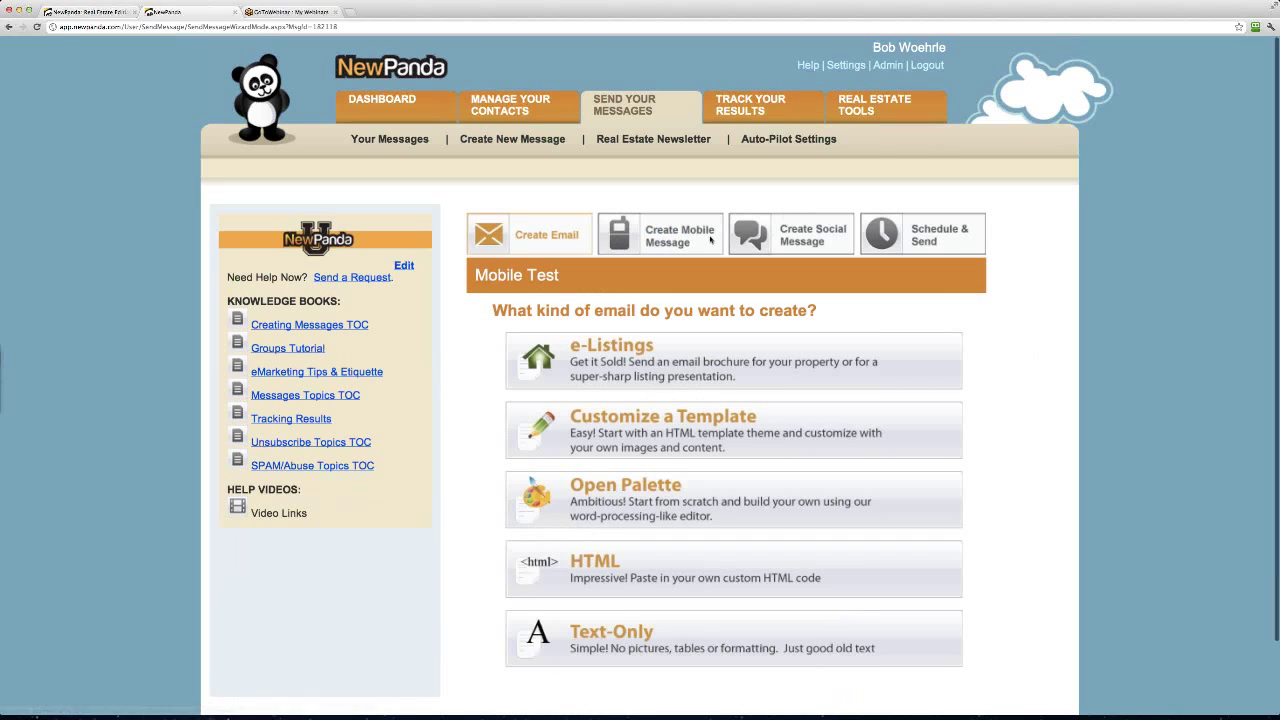
- View the Mobile Test message's mobile text step, then show the contacts list
{"action": "left_click", "coordinate": [655, 237]}
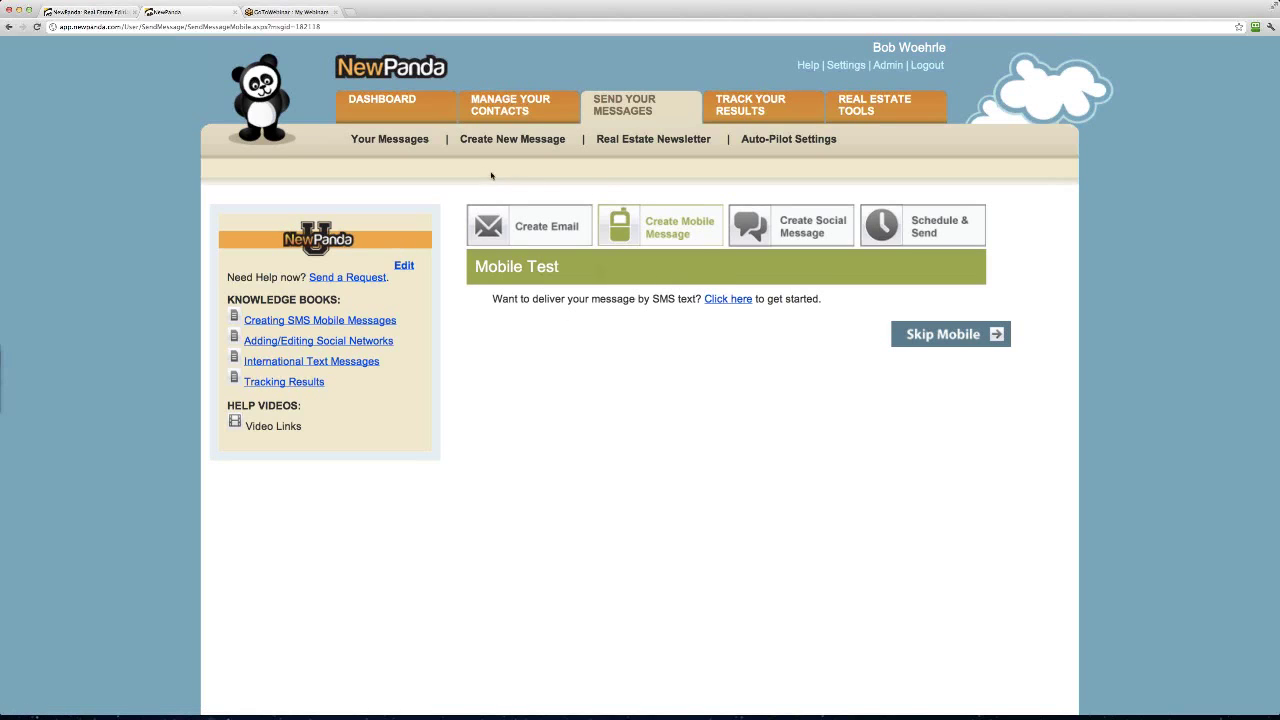
{"action": "left_click", "coordinate": [493, 113]}
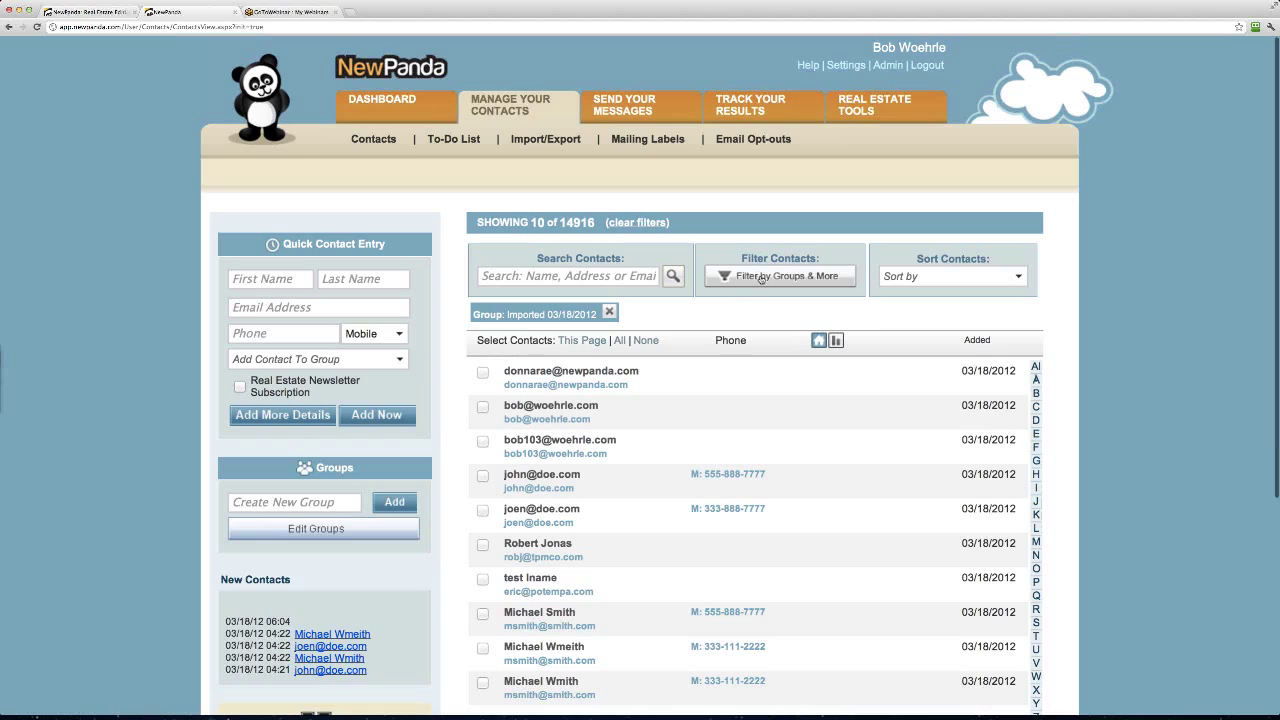
{"action": "left_click", "coordinate": [761, 279]}
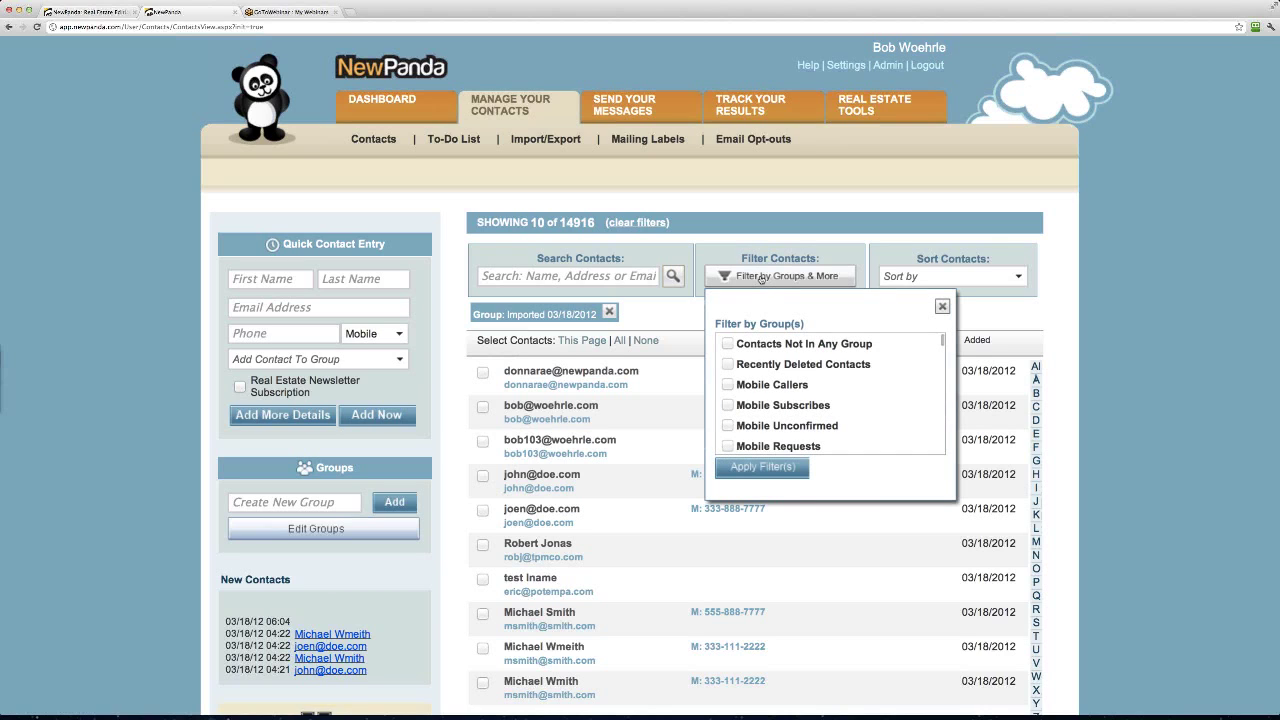
{"action": "scroll", "coordinate": [858, 403], "scroll_direction": "down", "scroll_amount": 1}
{"action": "scroll", "coordinate": [858, 403], "scroll_direction": "down", "scroll_amount": 3}
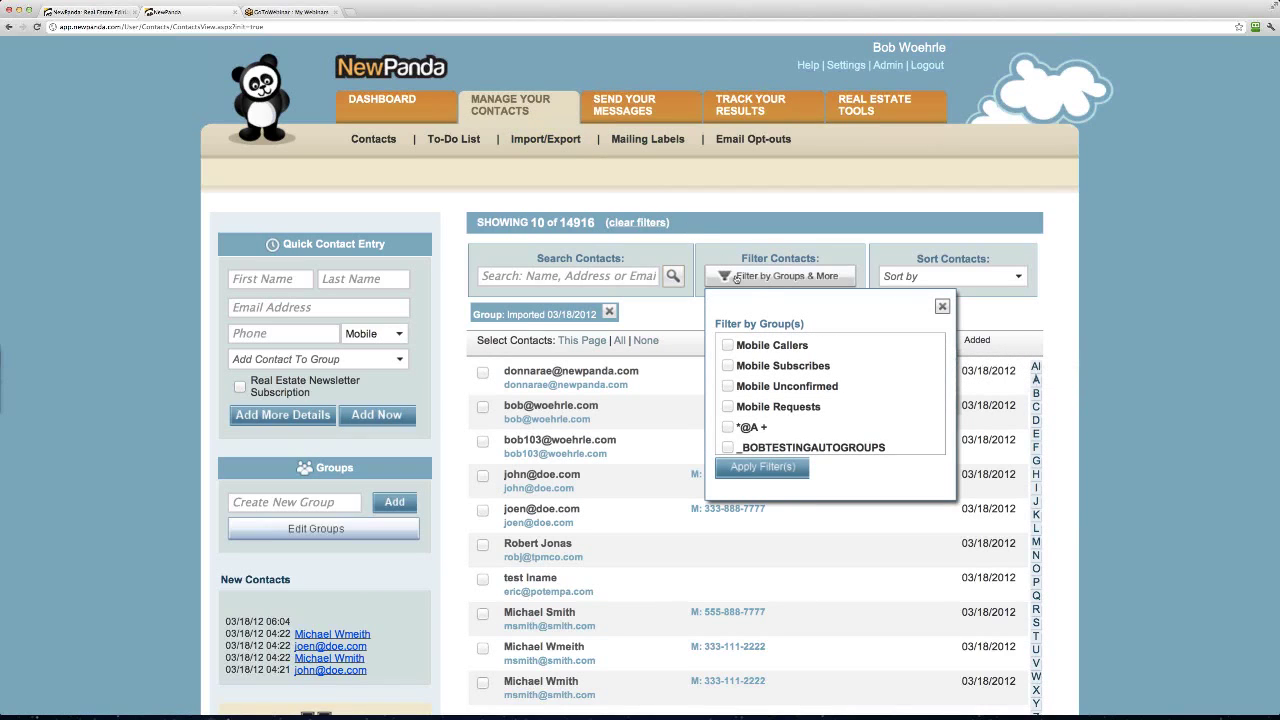
{"action": "left_click", "coordinate": [728, 345]}
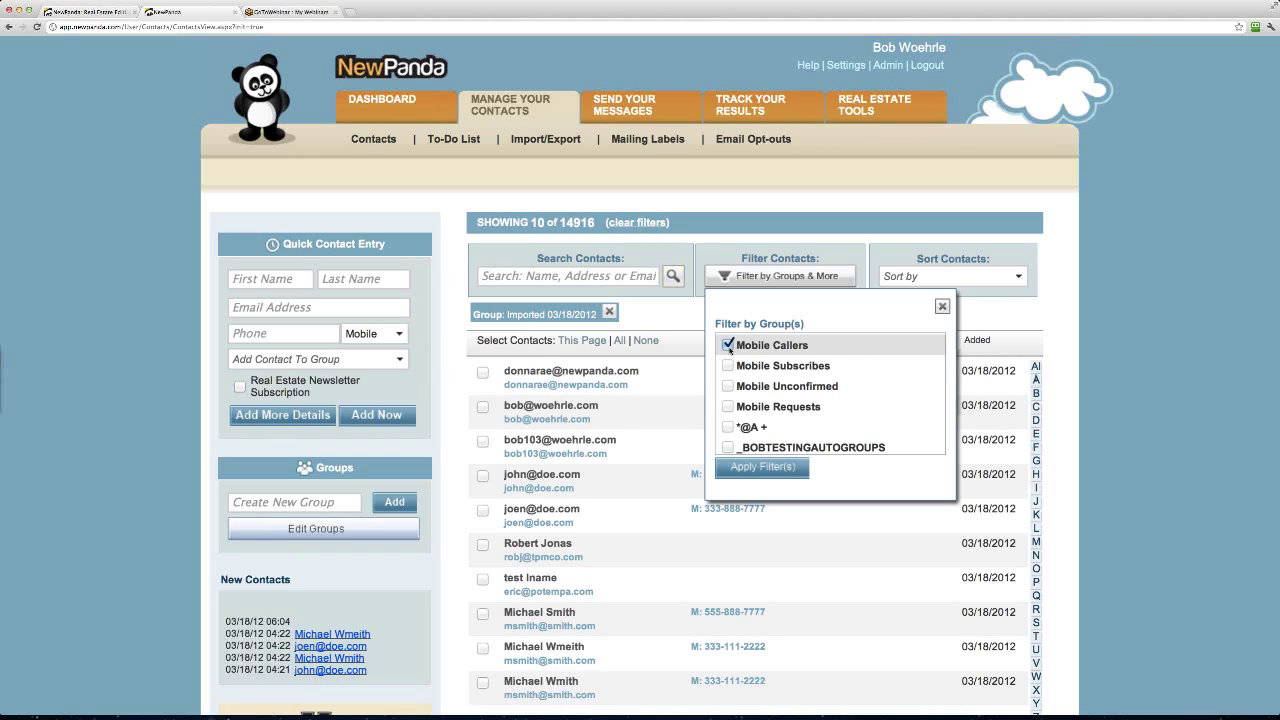
{"action": "left_click", "coordinate": [729, 366]}
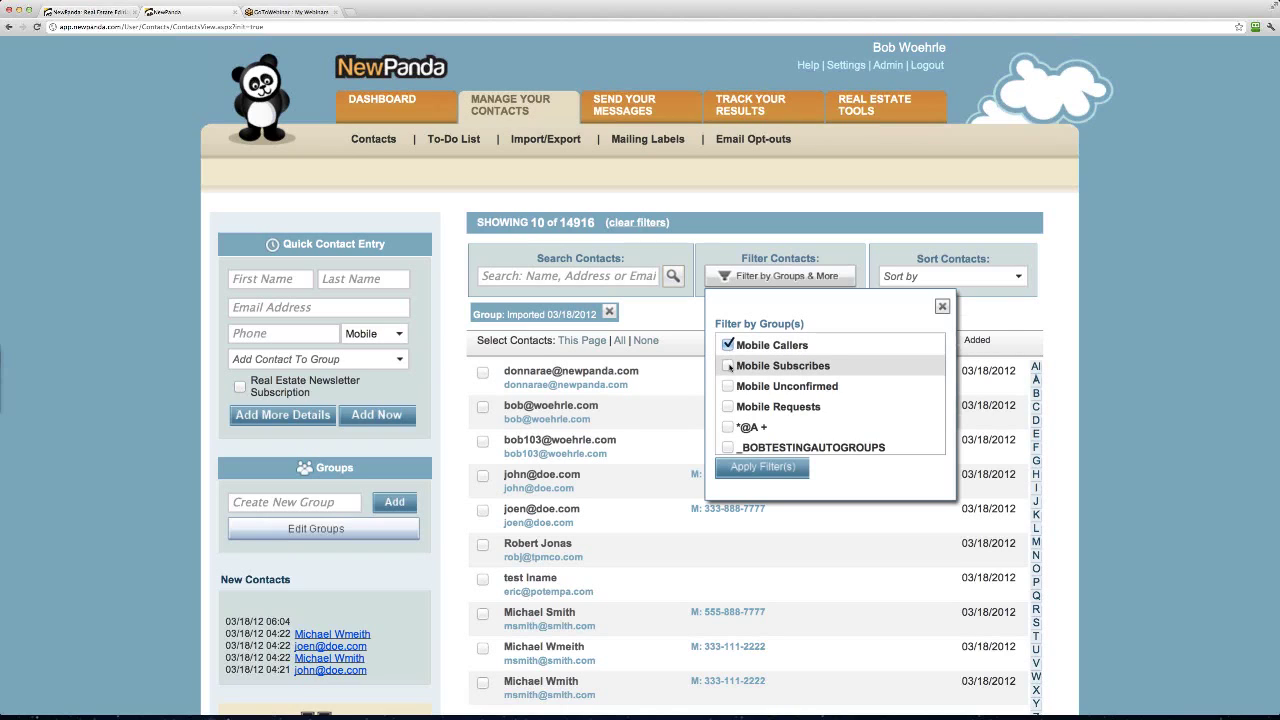
{"action": "left_click", "coordinate": [728, 345]}
{"action": "left_click", "coordinate": [729, 386]}
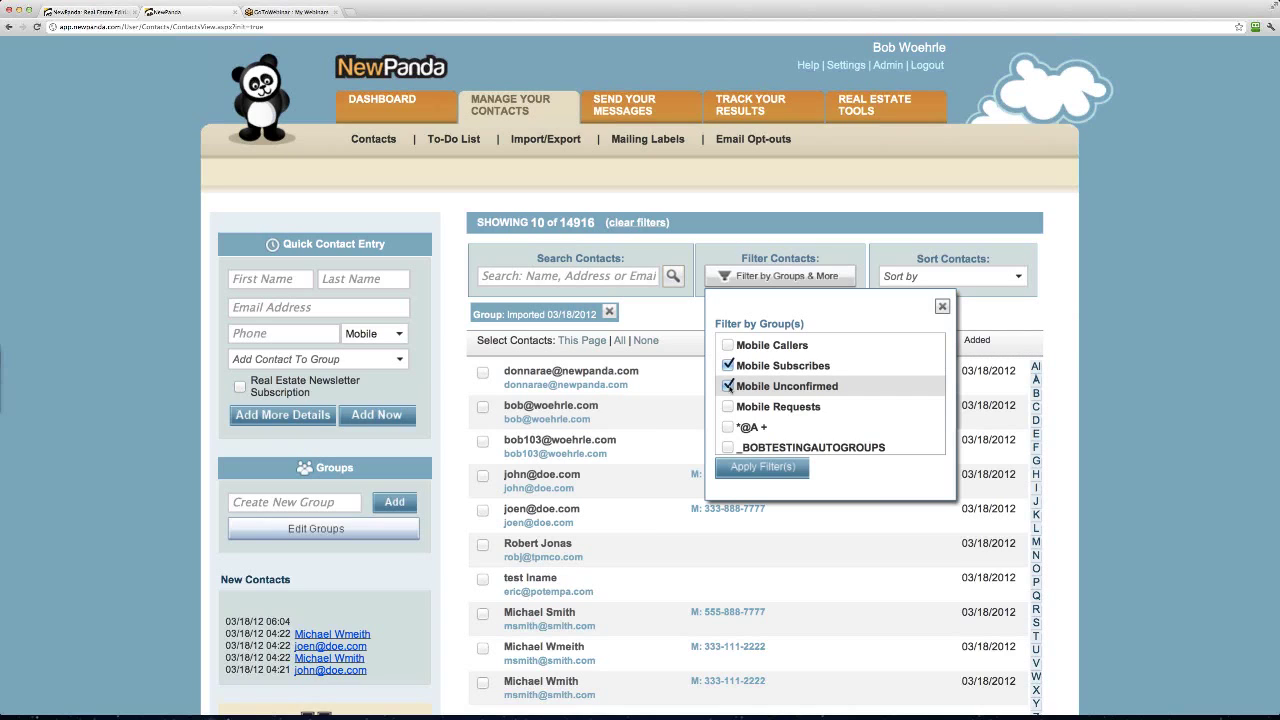
{"action": "left_click", "coordinate": [729, 407]}
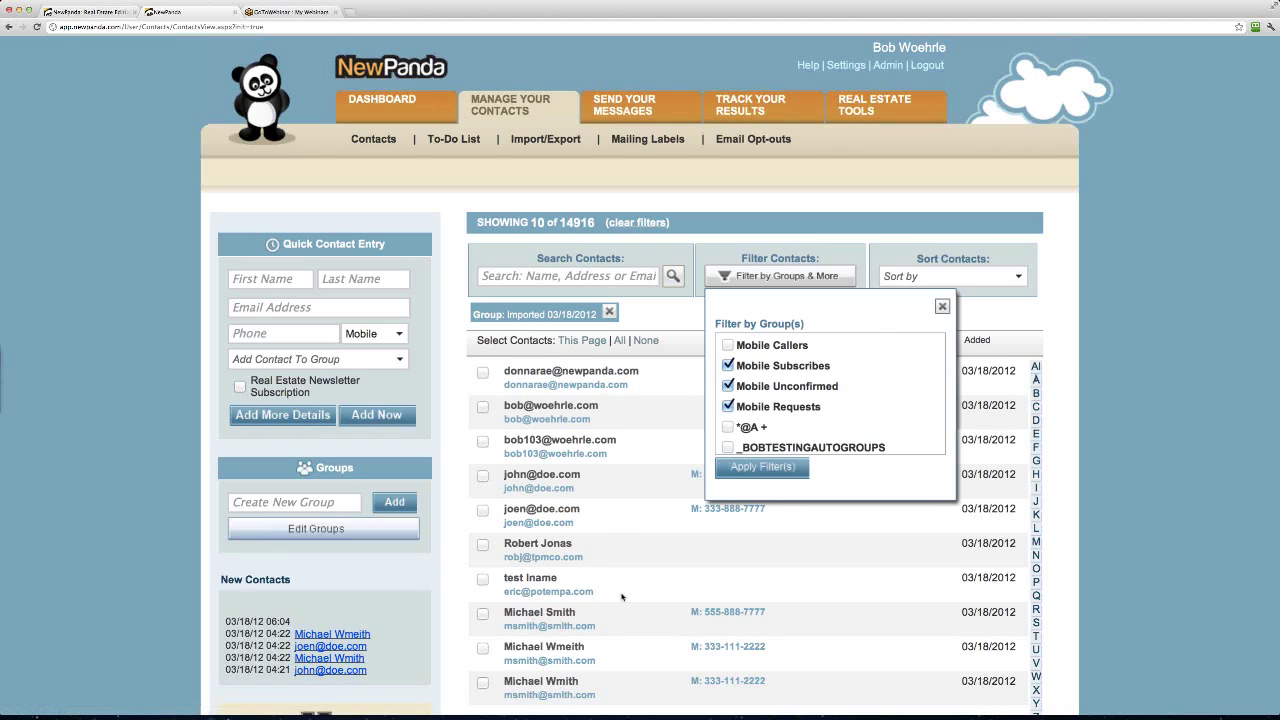
{"action": "left_click", "coordinate": [943, 307]}
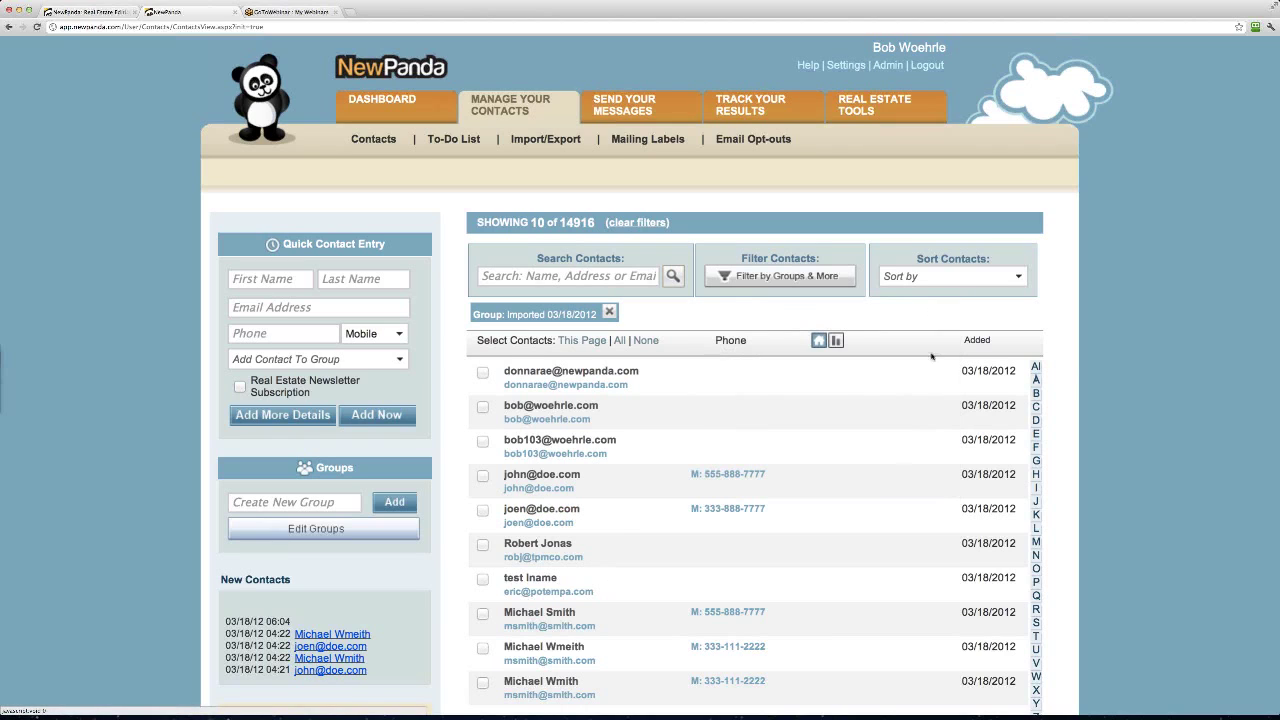
- Open the contact's detail record and scroll down to Subscription Info
{"action": "left_click", "coordinate": [542, 613]}
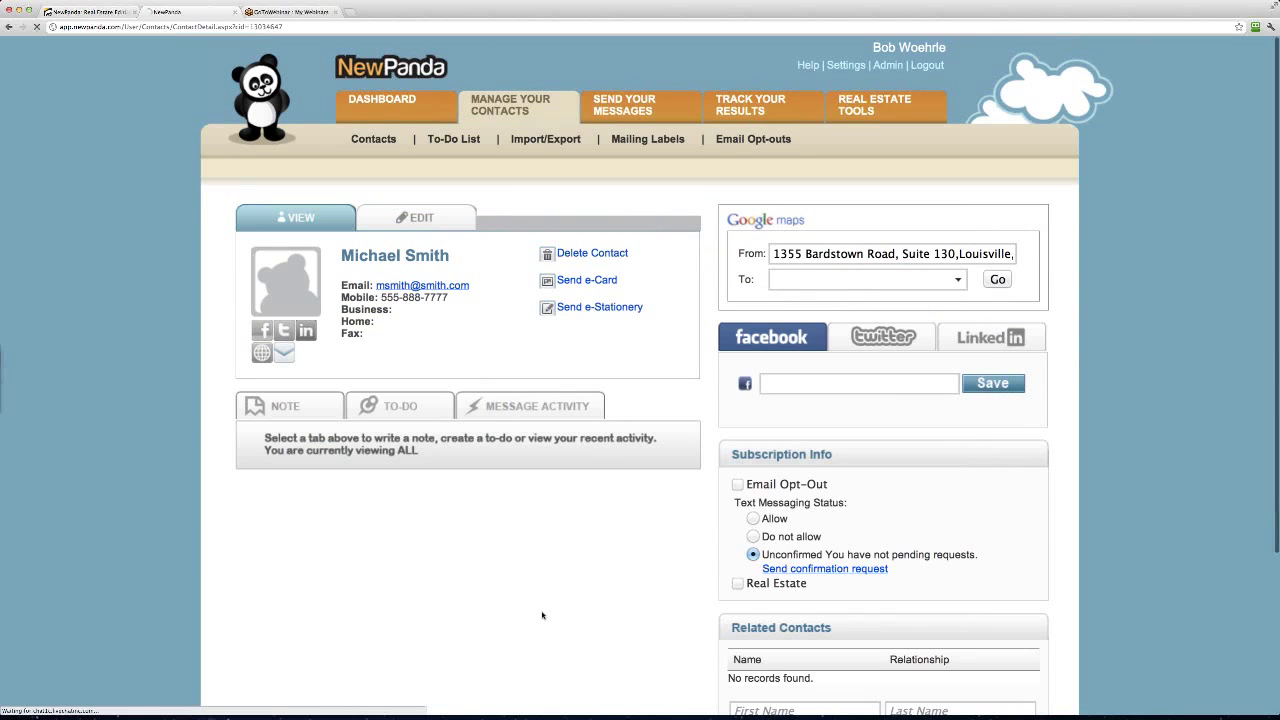
{"action": "scroll", "coordinate": [998, 565], "scroll_direction": "down", "scroll_amount": 1}
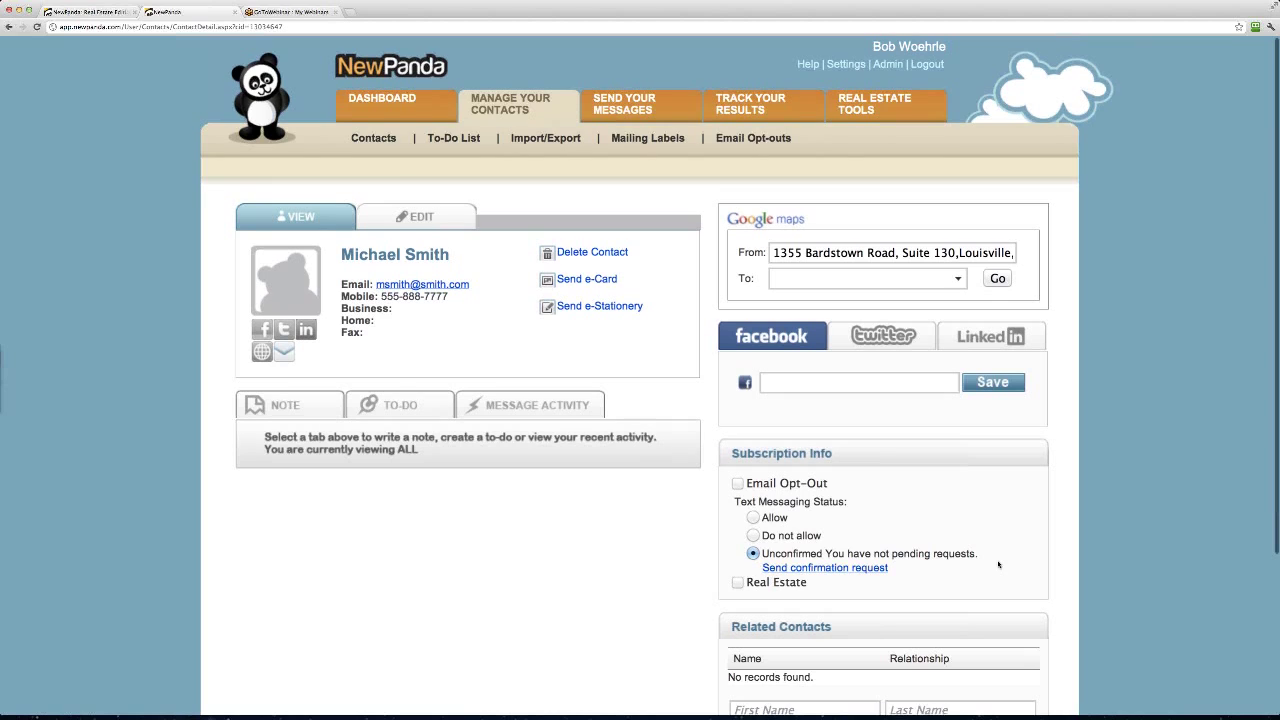
{"action": "scroll", "coordinate": [998, 565], "scroll_direction": "down", "scroll_amount": 3}
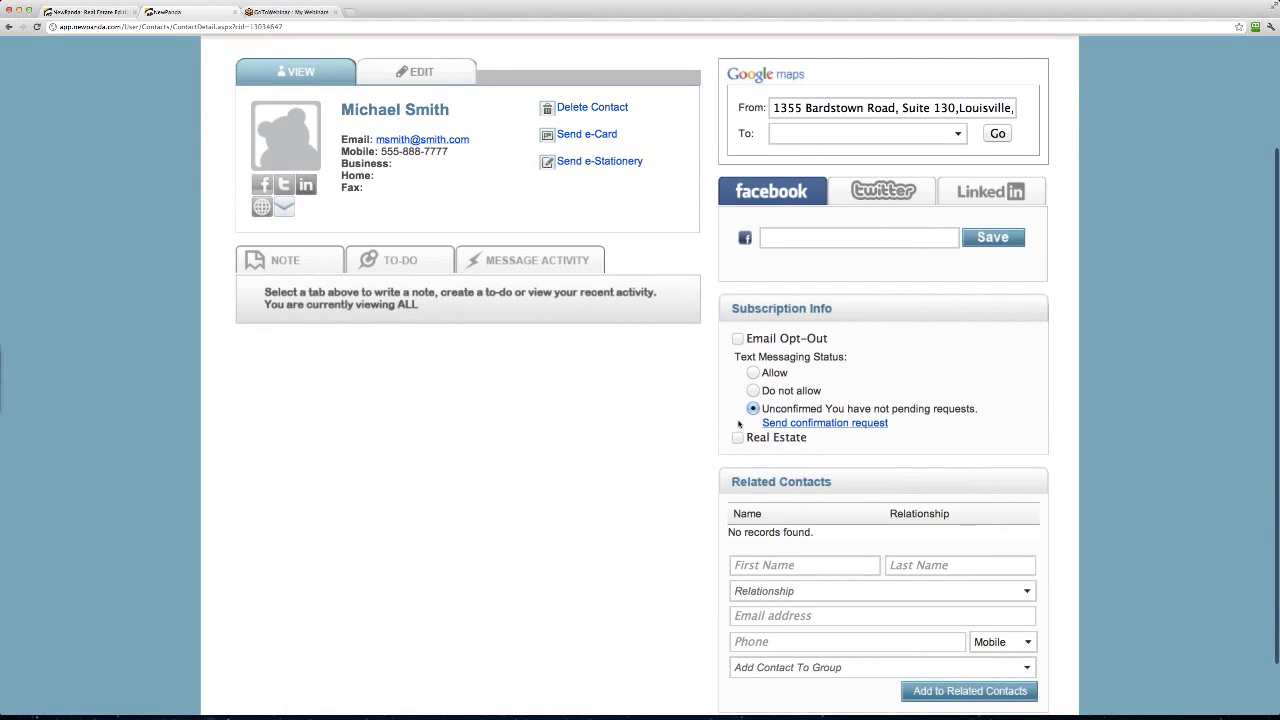
- Send the contact a text-message confirmation request and dismiss the success alert
{"action": "left_click", "coordinate": [808, 425]}
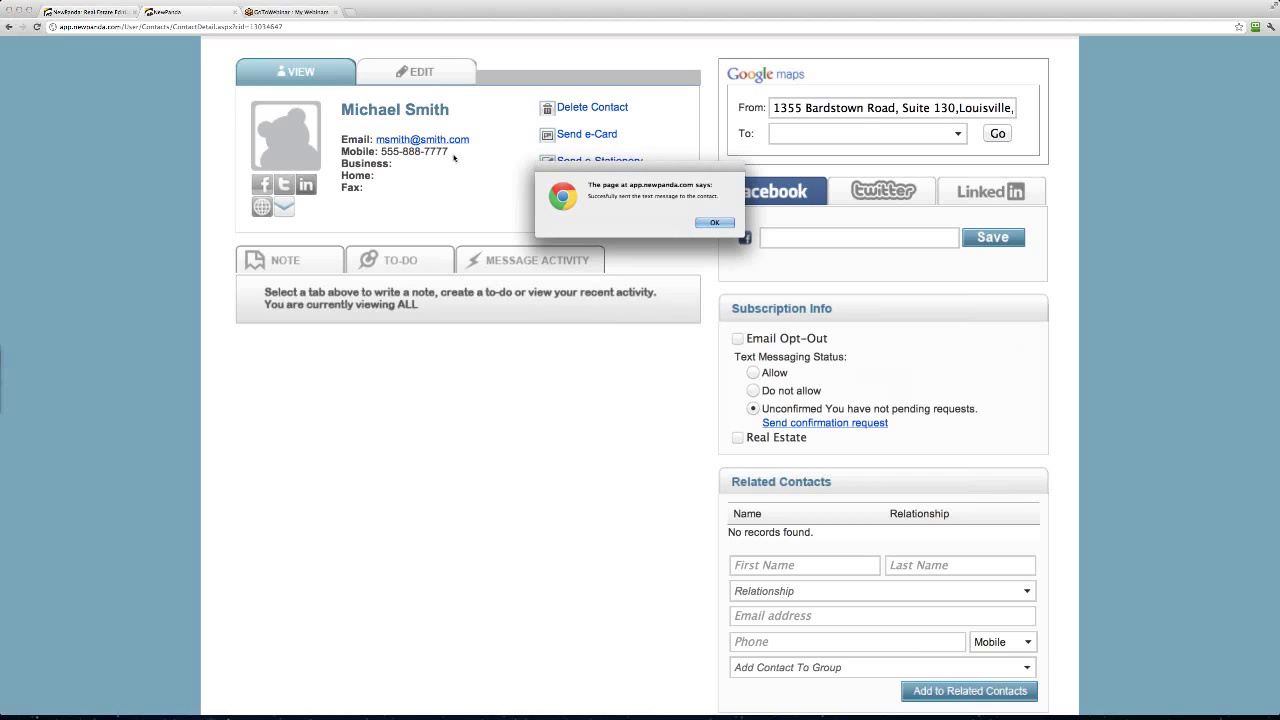
{"action": "left_click", "coordinate": [698, 225]}
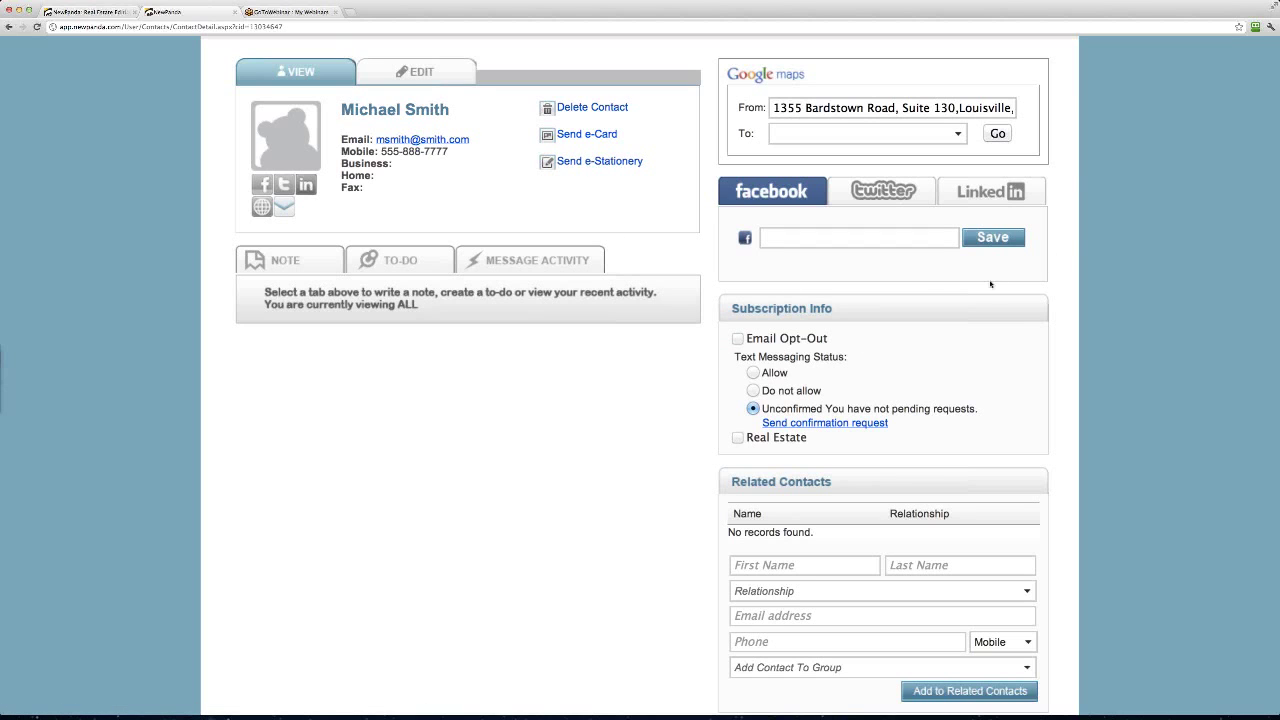
{"action": "scroll", "coordinate": [1102, 177], "scroll_direction": "up", "scroll_amount": 1}
{"action": "scroll", "coordinate": [1102, 177], "scroll_direction": "up", "scroll_amount": 3}
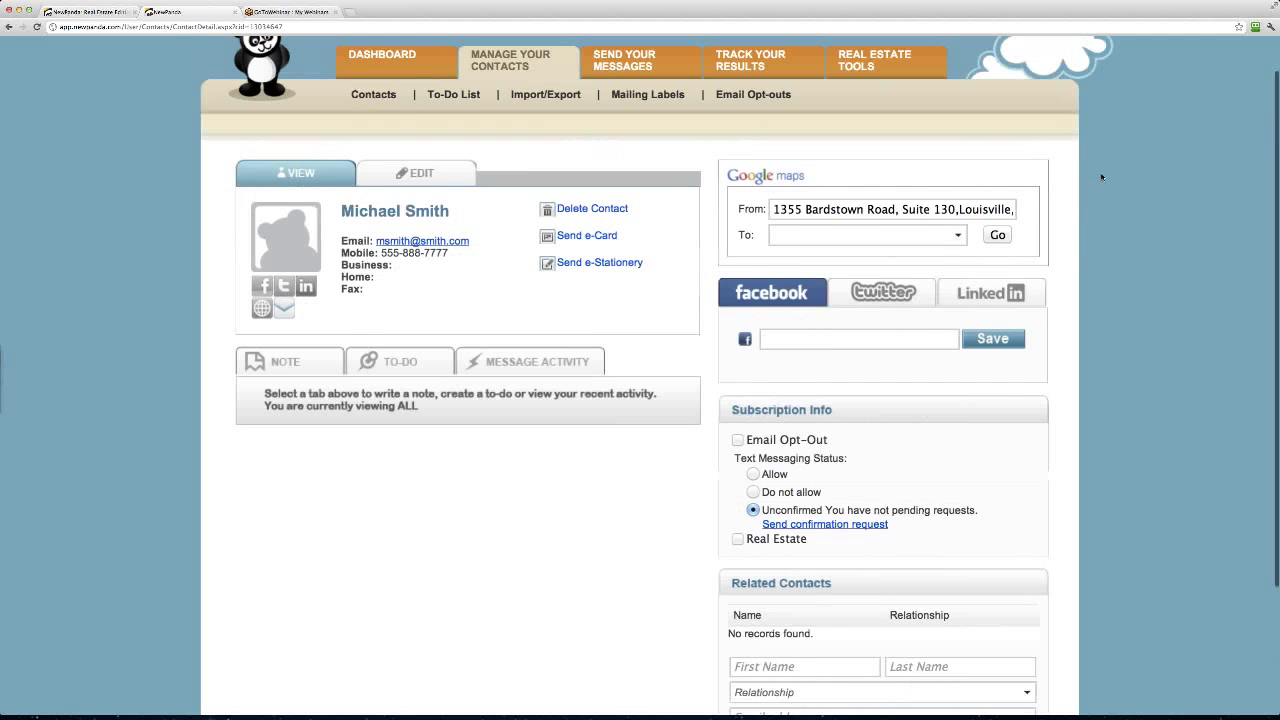